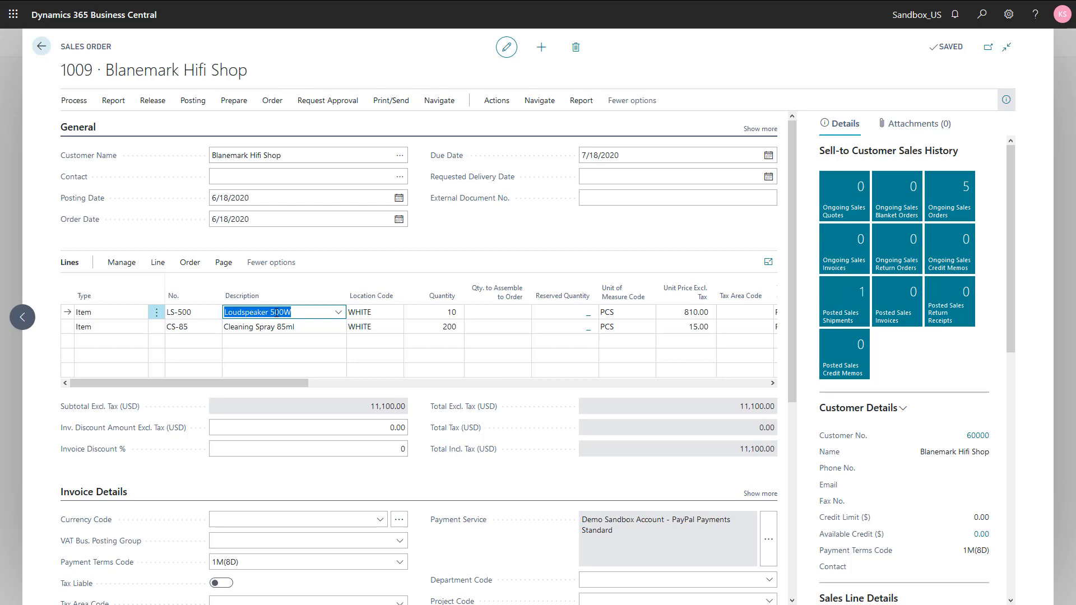
Check the item tracking lines of the sales order's Loudspeaker 500W line and close them without entering serial numbers
{"action": "left_click", "coordinate": [275, 328]}
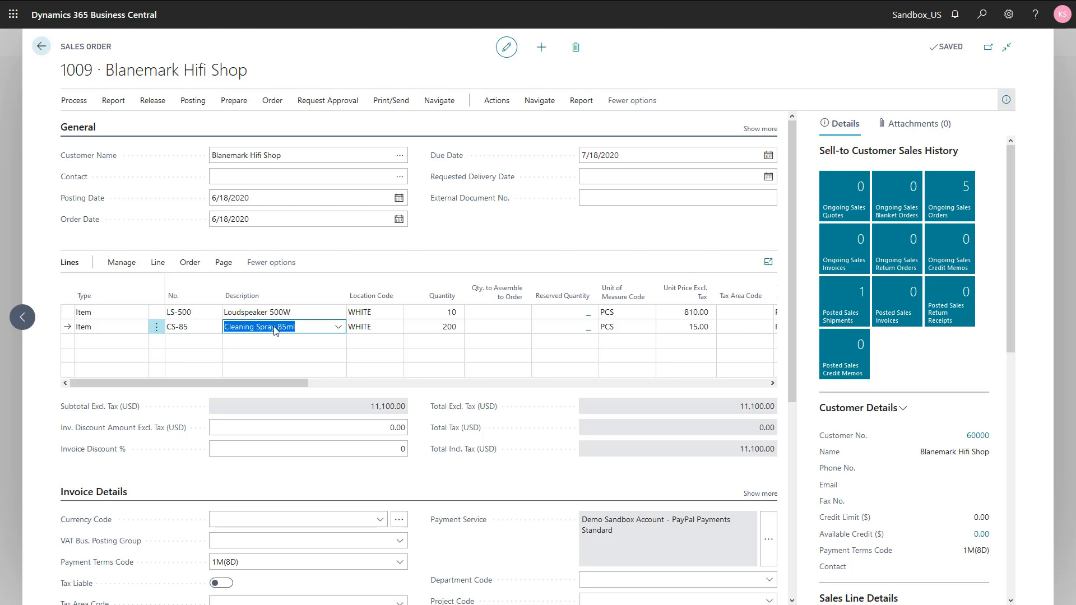
{"action": "left_click", "coordinate": [336, 247]}
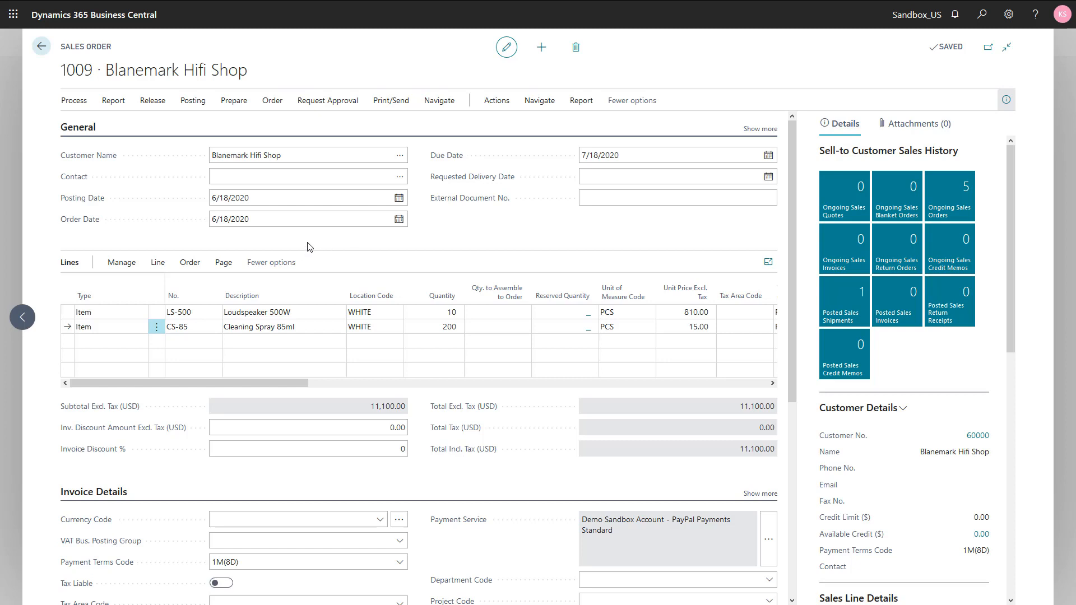
{"action": "left_click", "coordinate": [264, 315]}
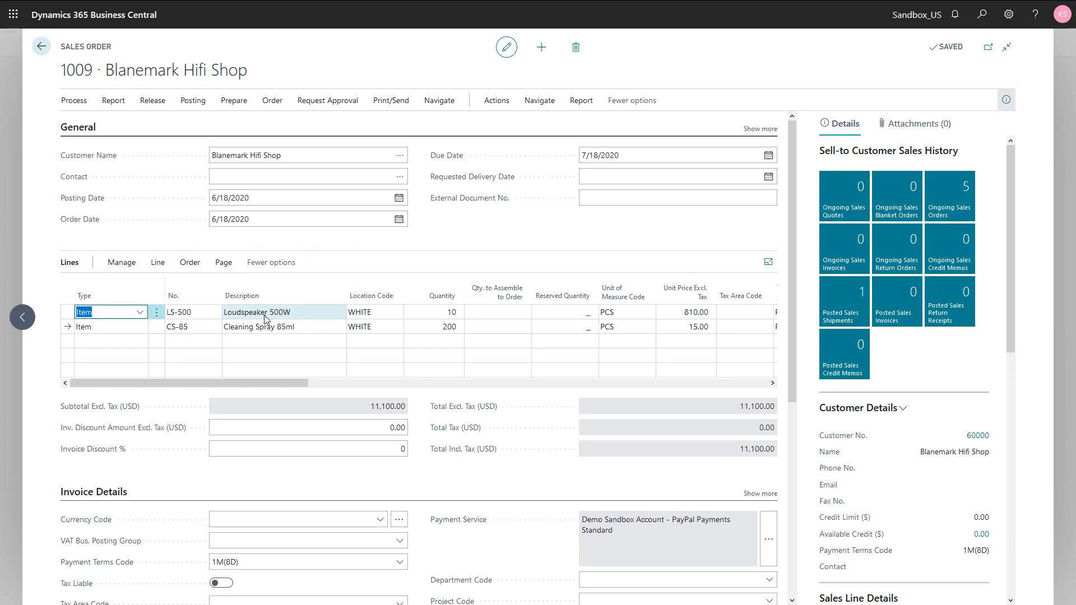
{"action": "left_click", "coordinate": [158, 264]}
{"action": "left_click", "coordinate": [273, 286]}
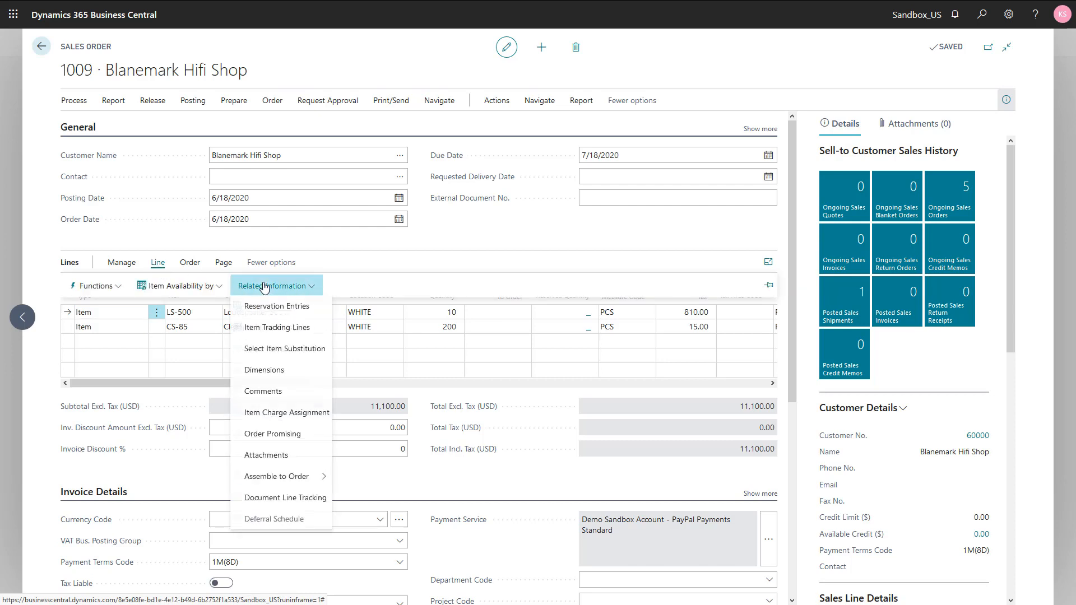
{"action": "left_click", "coordinate": [277, 329]}
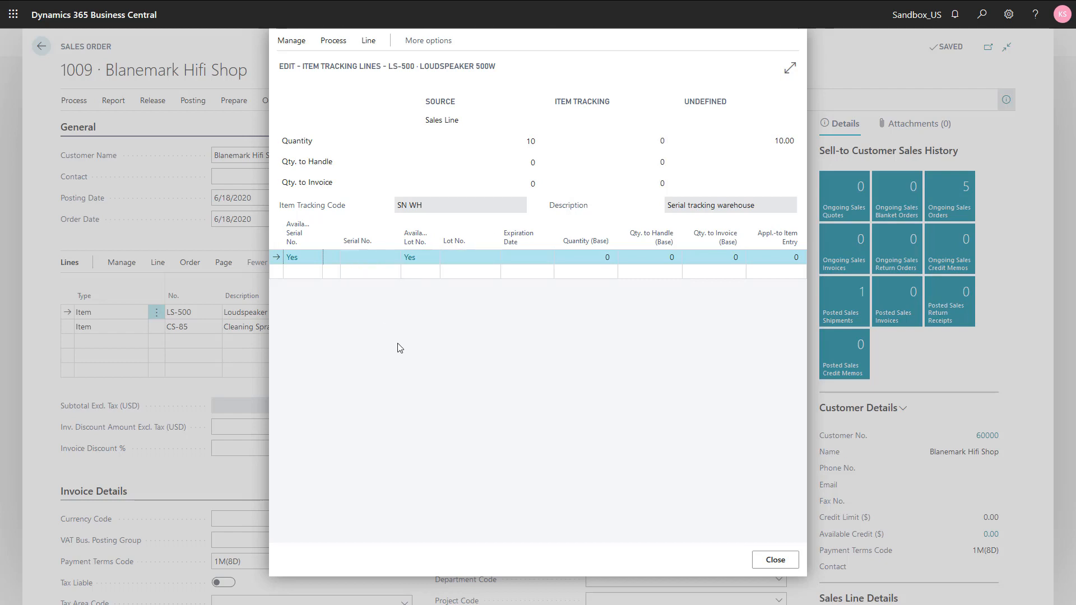
{"action": "key", "text": "Escape"}
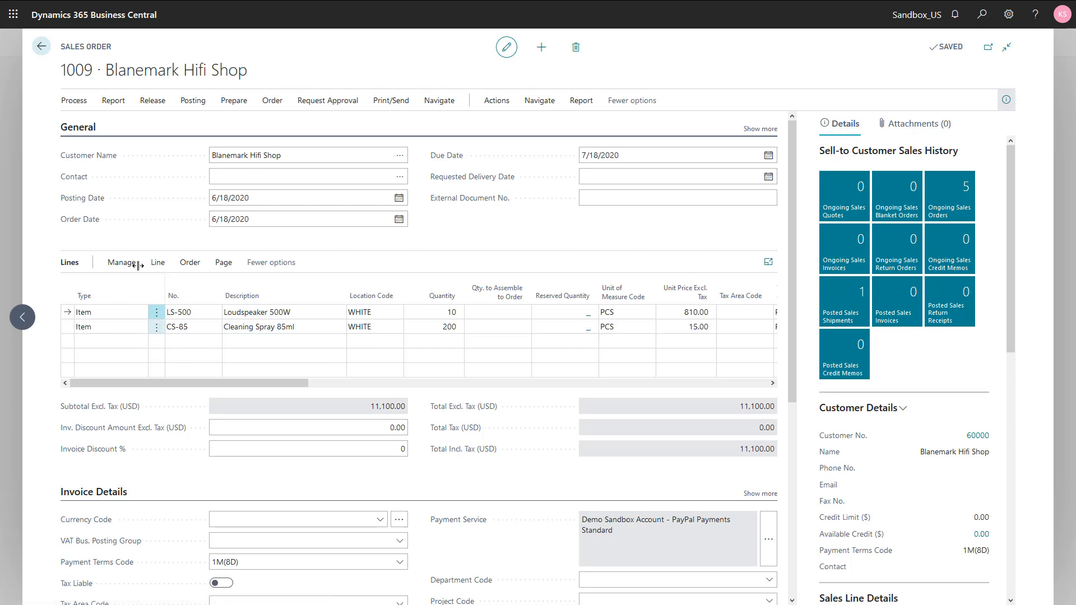
Release the Blanemark Hifi Shop sales order and create a warehouse shipment from it
{"action": "left_click", "coordinate": [150, 104]}
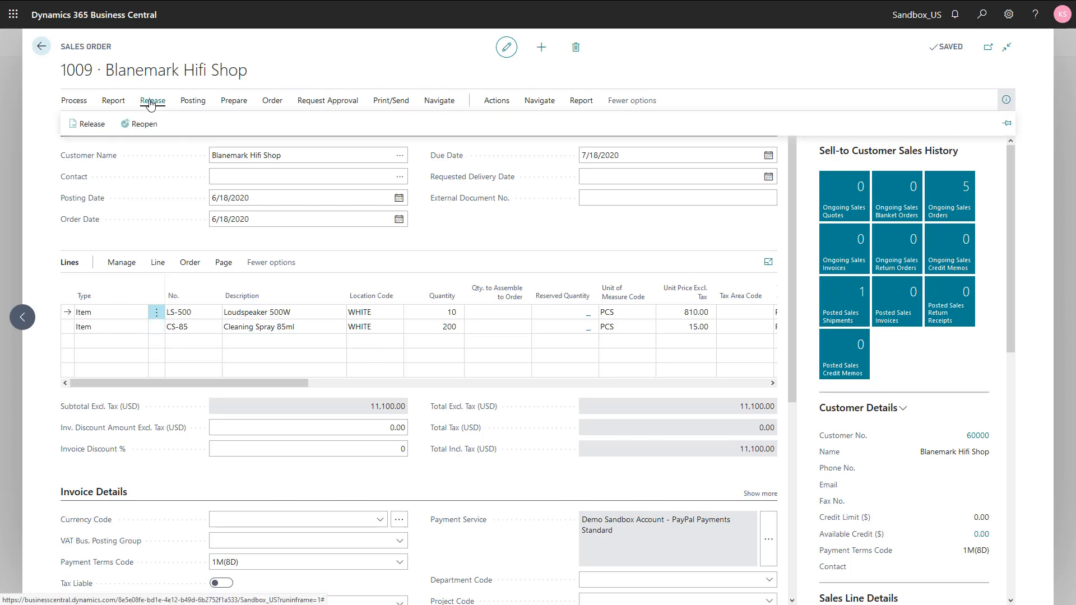
{"action": "left_click", "coordinate": [94, 121]}
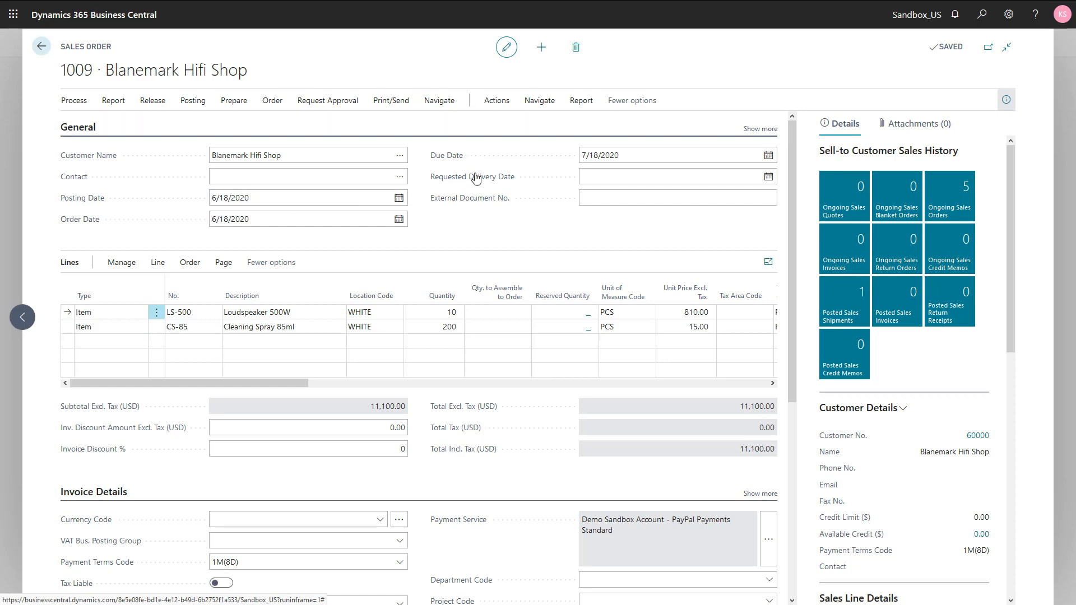
{"action": "left_click", "coordinate": [495, 105]}
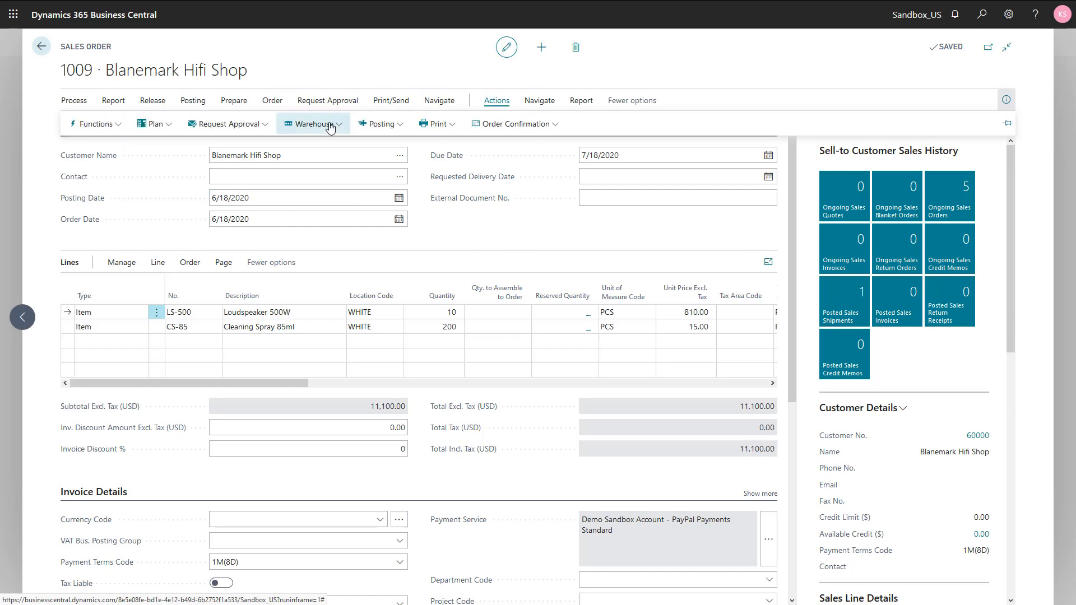
{"action": "left_click", "coordinate": [311, 124]}
{"action": "left_click", "coordinate": [336, 167]}
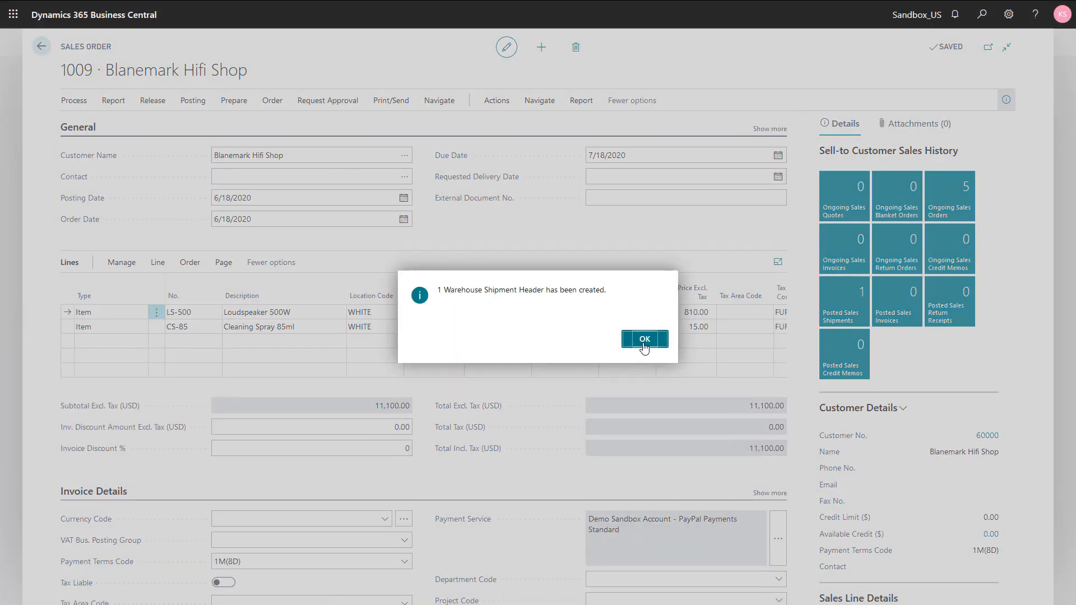
{"action": "left_click", "coordinate": [628, 345]}
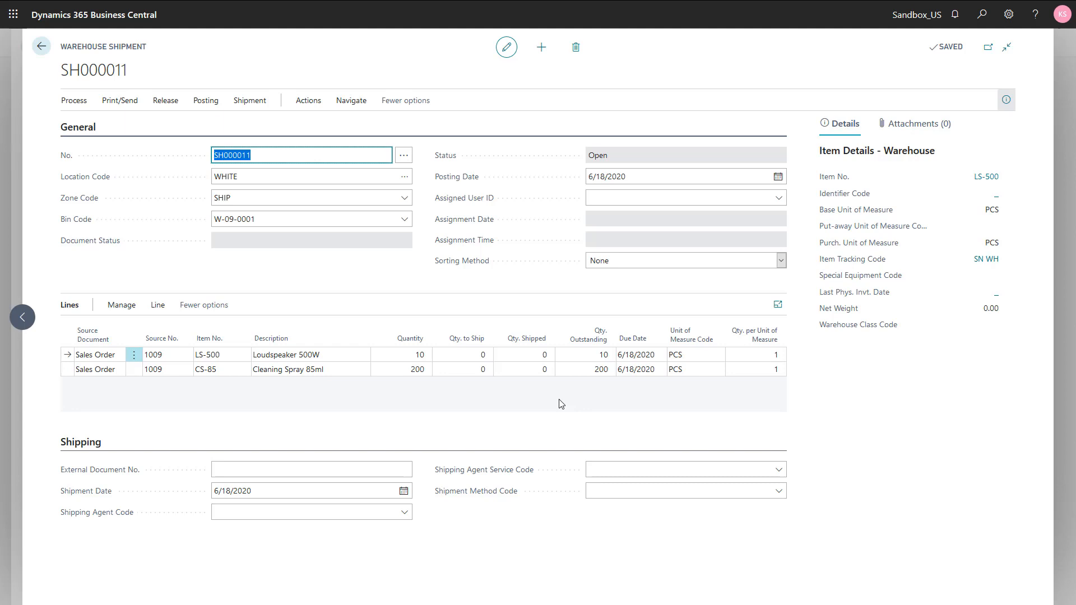
Check the item tracking lines and available lot numbers for the Loudspeaker 500W line on the warehouse shipment
{"action": "left_click", "coordinate": [161, 310]}
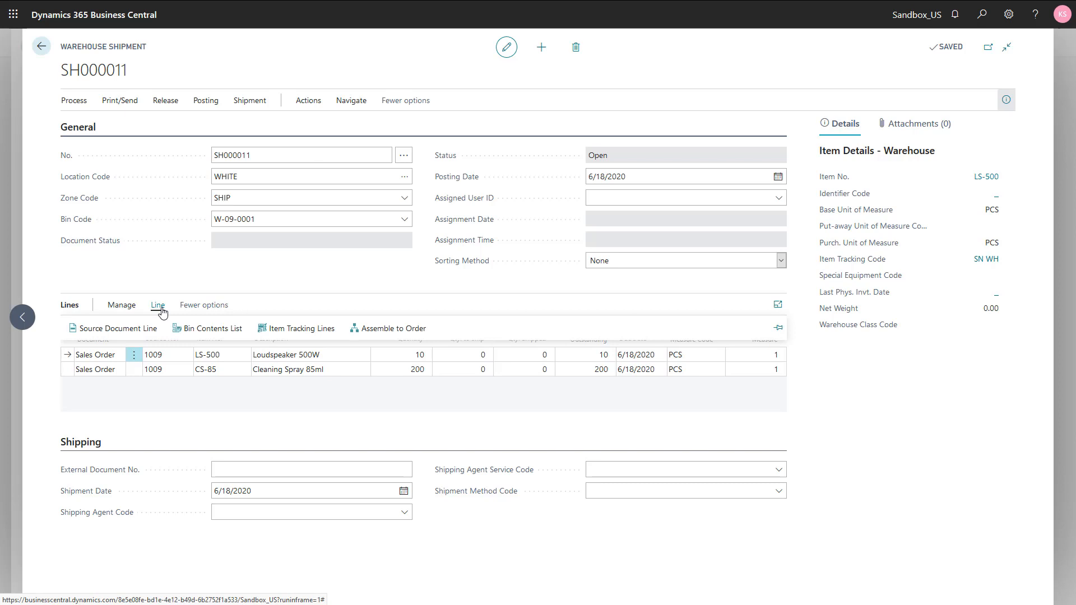
{"action": "left_click", "coordinate": [279, 330]}
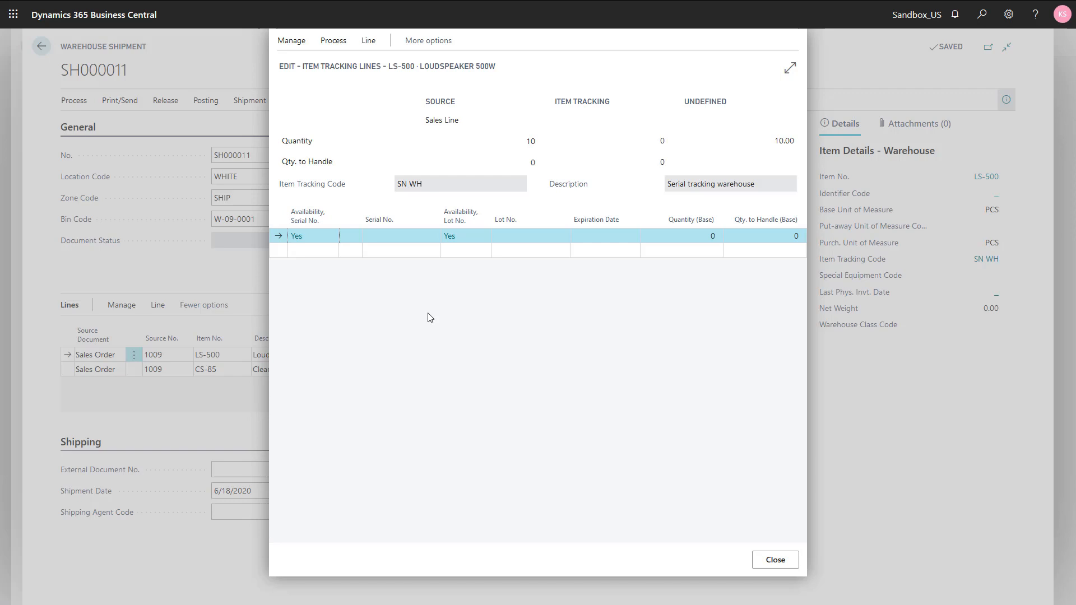
{"action": "left_click", "coordinate": [524, 235]}
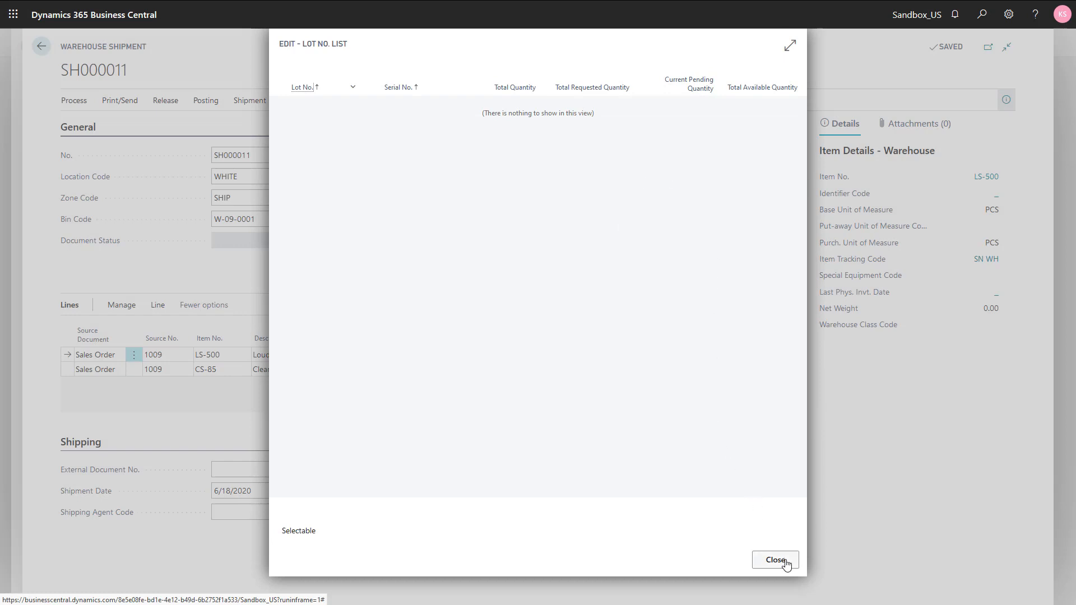
{"action": "left_click", "coordinate": [776, 560]}
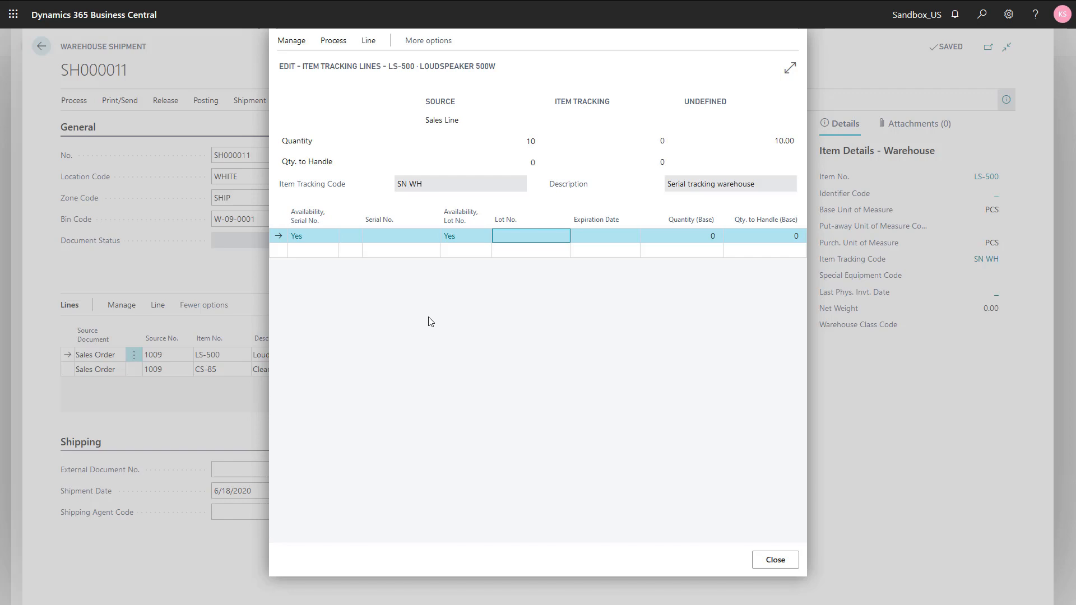
{"action": "key", "text": "Escape"}
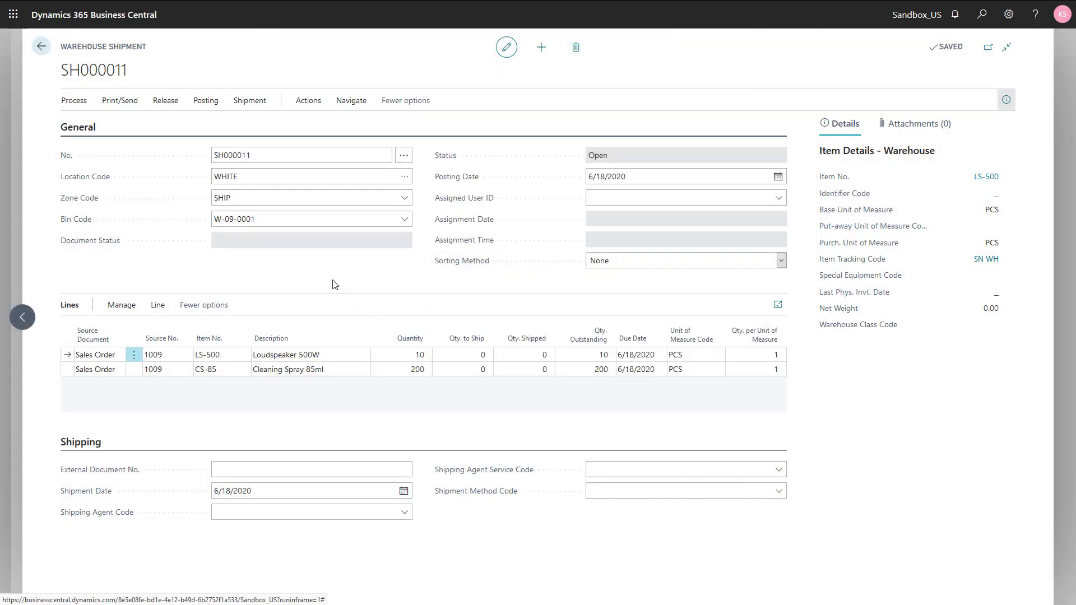
Create a warehouse pick from the shipment with the default options
{"action": "left_click", "coordinate": [75, 104]}
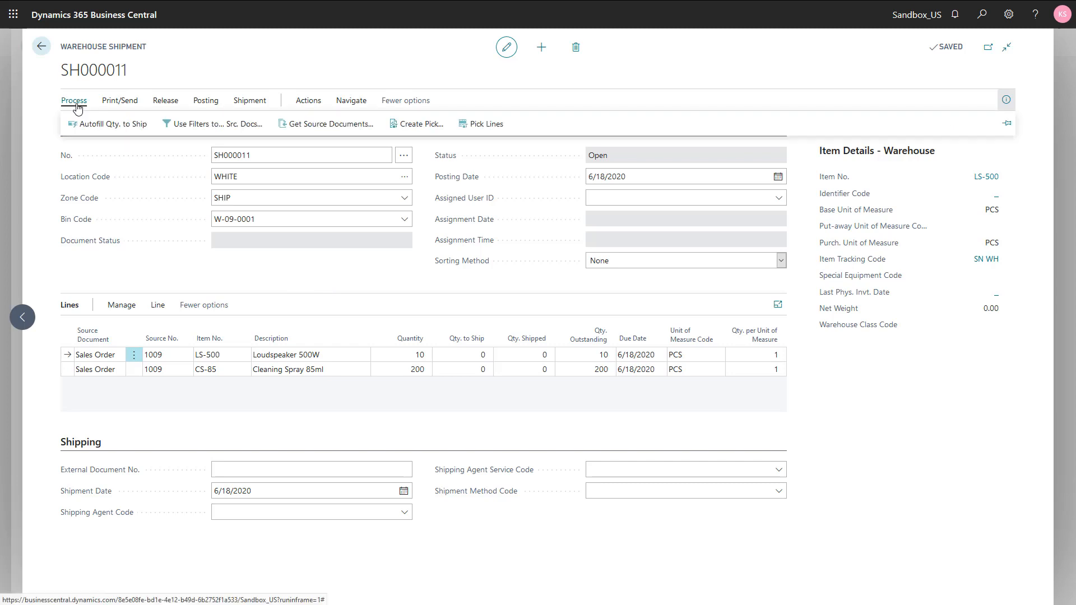
{"action": "left_click", "coordinate": [401, 127]}
{"action": "left_click", "coordinate": [602, 238]}
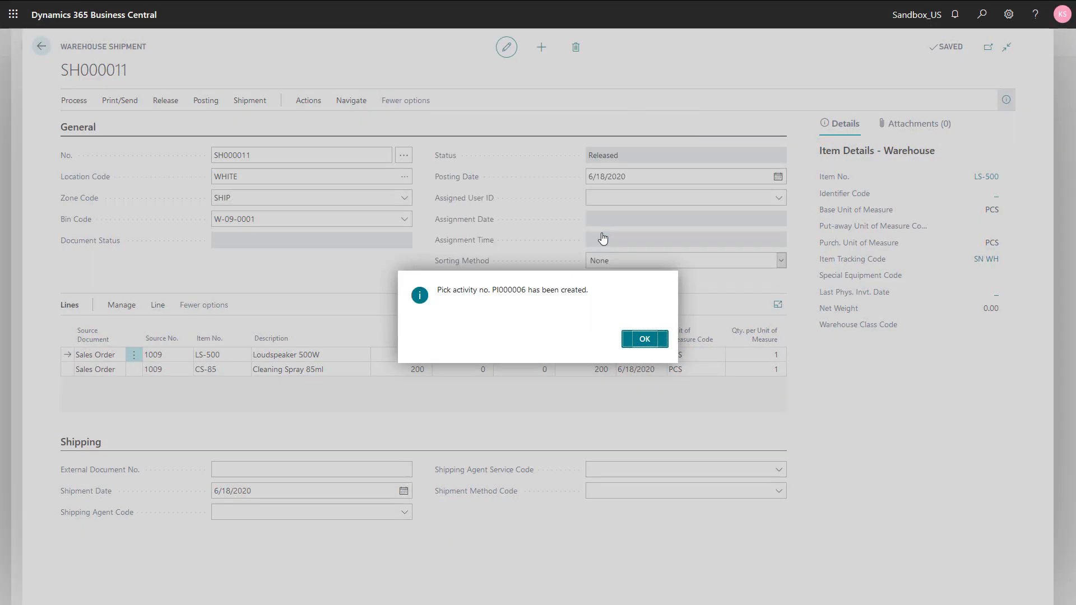
{"action": "left_click", "coordinate": [643, 343]}
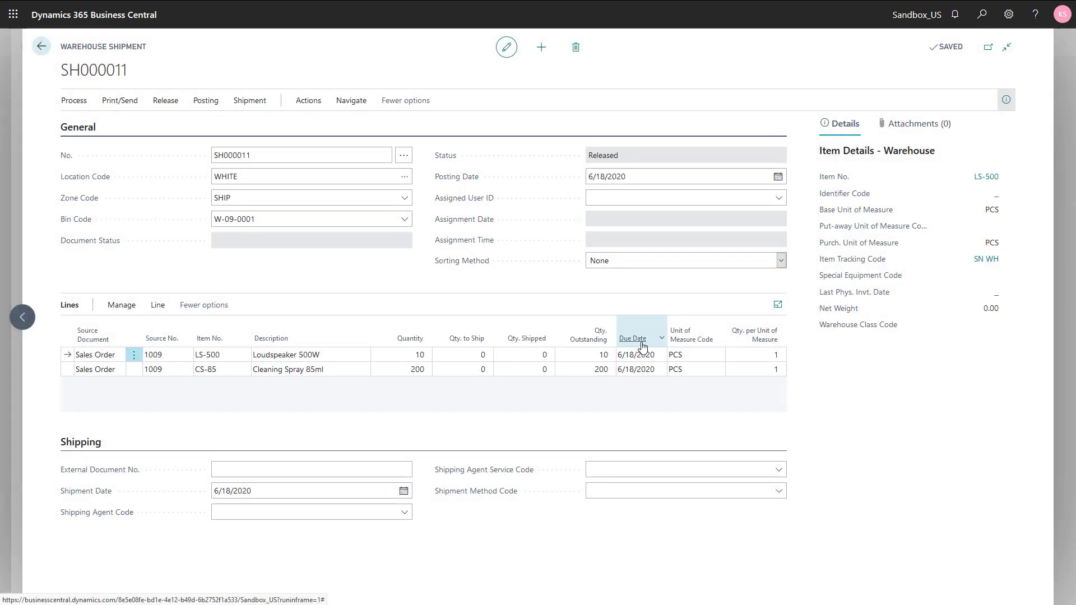
Return to the home page and open the pick listed among all warehouse picks
{"action": "key", "text": "Escape"}
{"action": "key", "text": "Escape"}
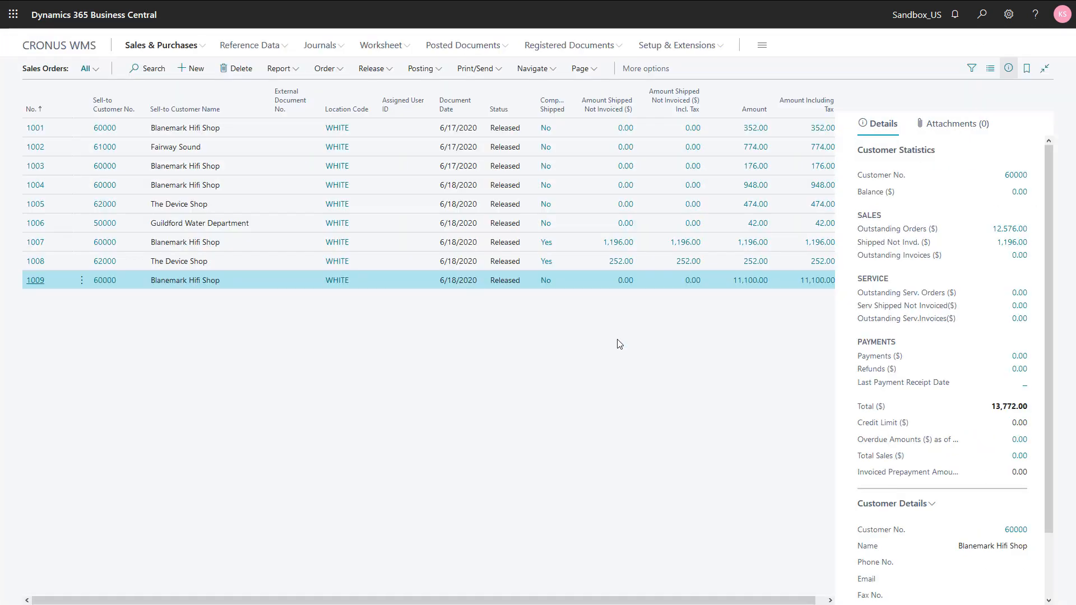
{"action": "key", "text": "Escape"}
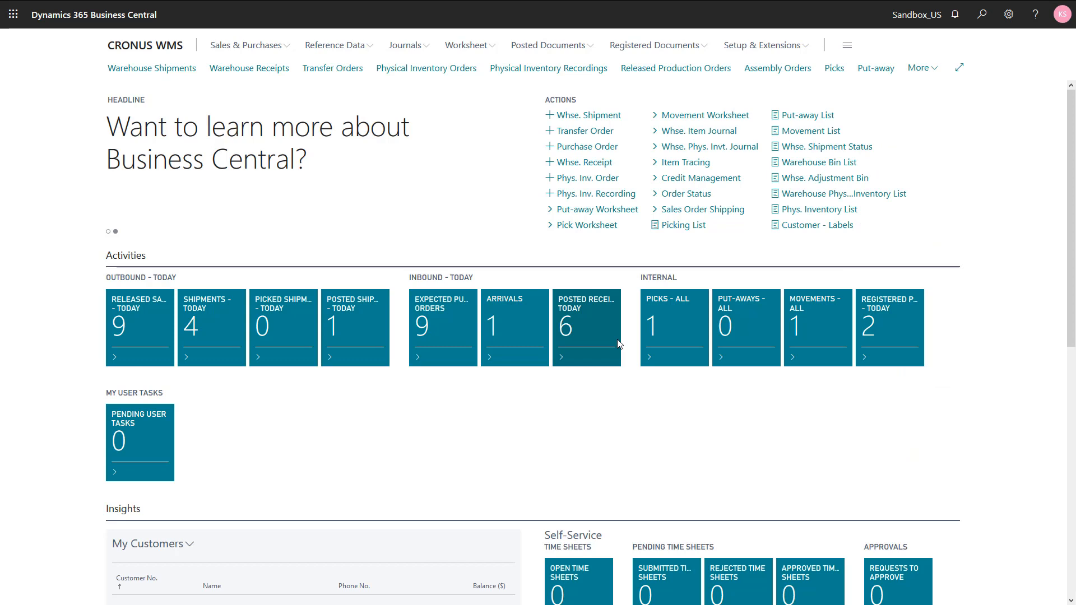
{"action": "left_click", "coordinate": [660, 339]}
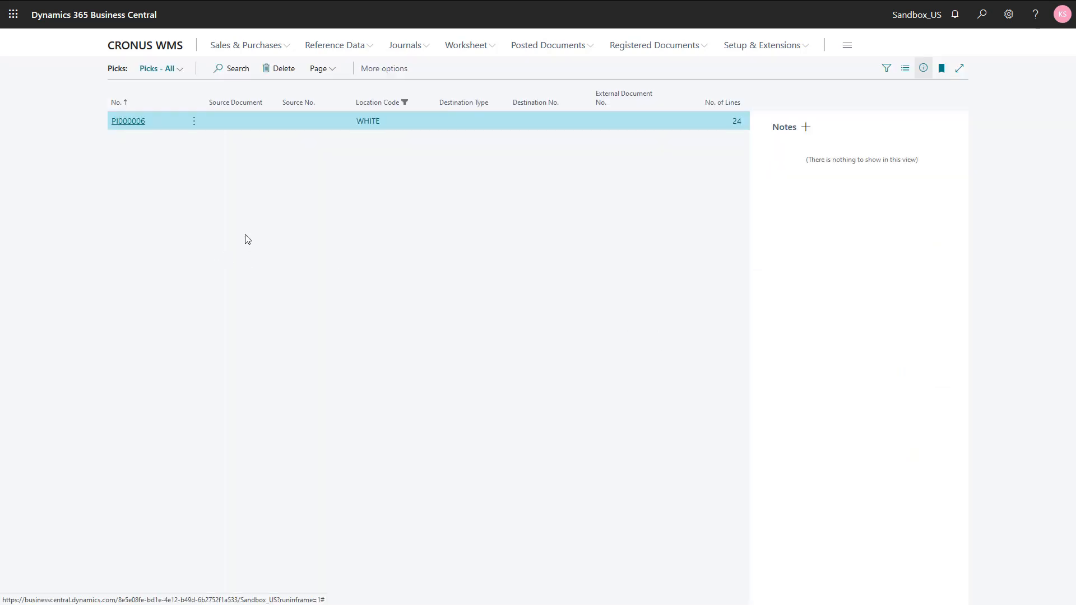
{"action": "left_click", "coordinate": [132, 126]}
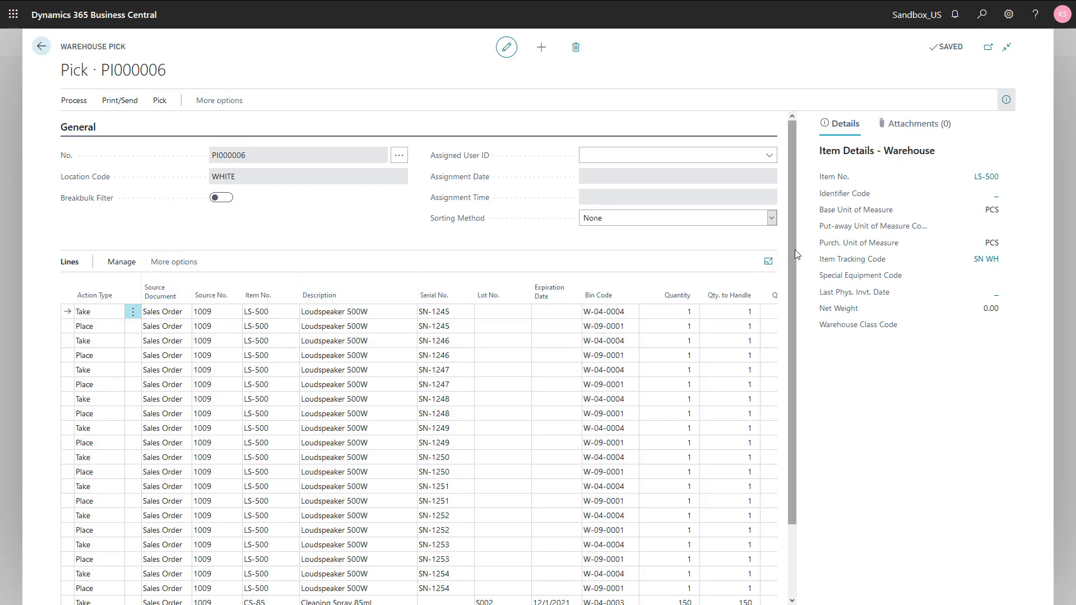
Examine the serial numbers, lot numbers, expiration dates and bins on the pick's take and place lines
{"action": "left_click_drag", "start_coordinate": [795, 250], "coordinate": [795, 311]}
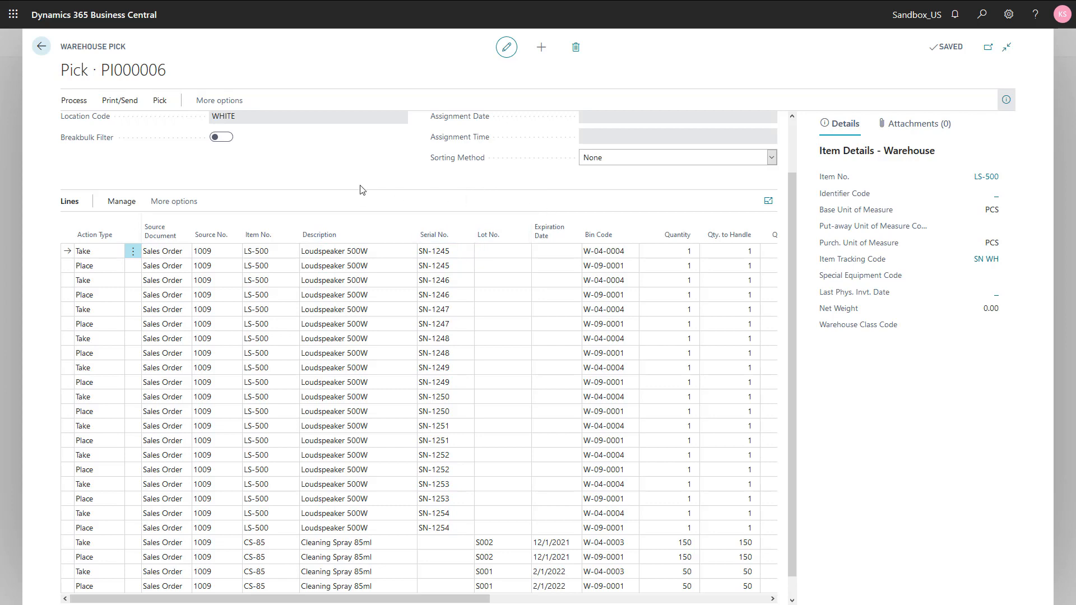
{"action": "left_click", "coordinate": [1009, 15]}
{"action": "left_click", "coordinate": [1009, 15]}
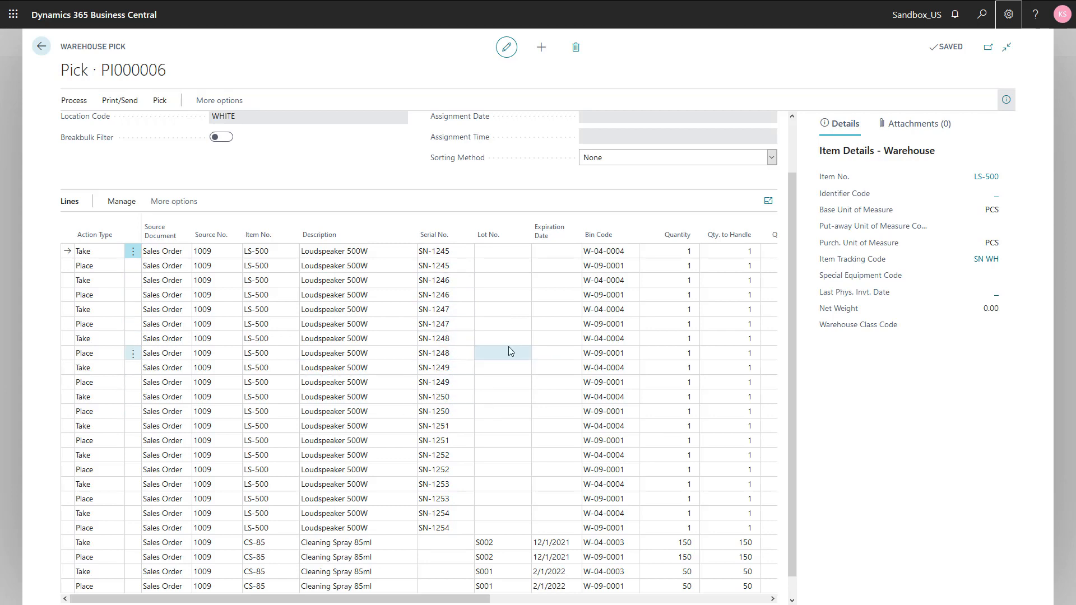
{"action": "scroll", "coordinate": [509, 347], "scroll_direction": "down", "scroll_amount": 1}
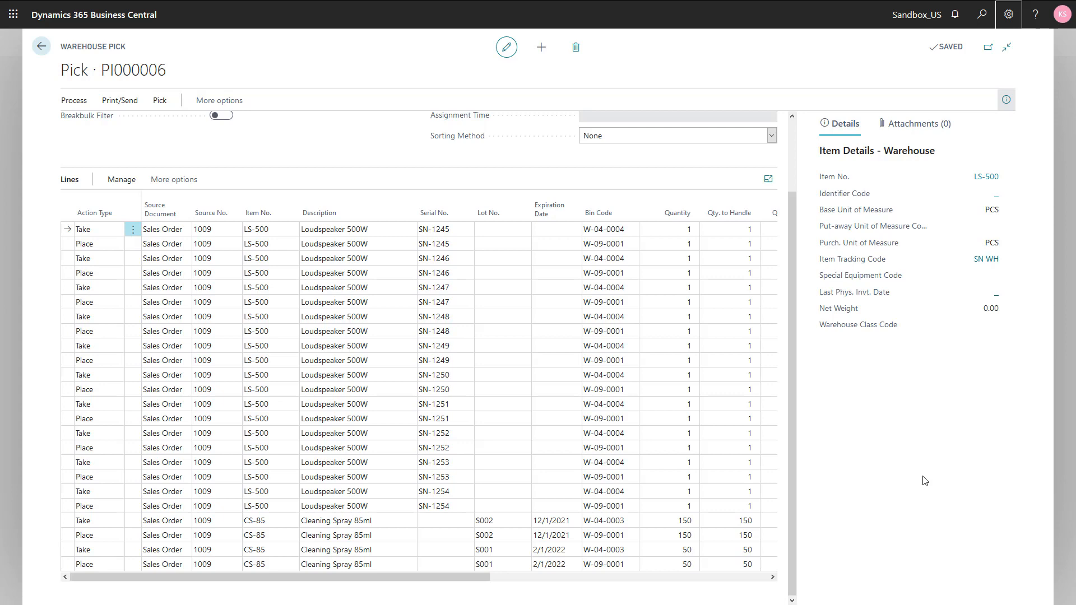
{"action": "left_click", "coordinate": [434, 229]}
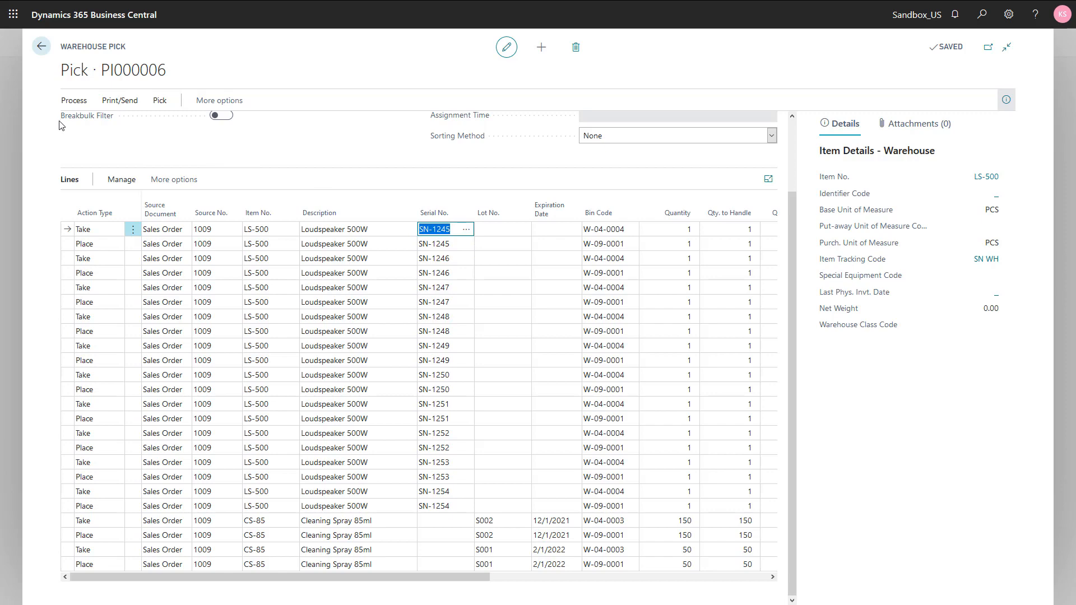
Register the warehouse pick for the loudspeakers and cleaning spray
{"action": "left_click", "coordinate": [73, 101]}
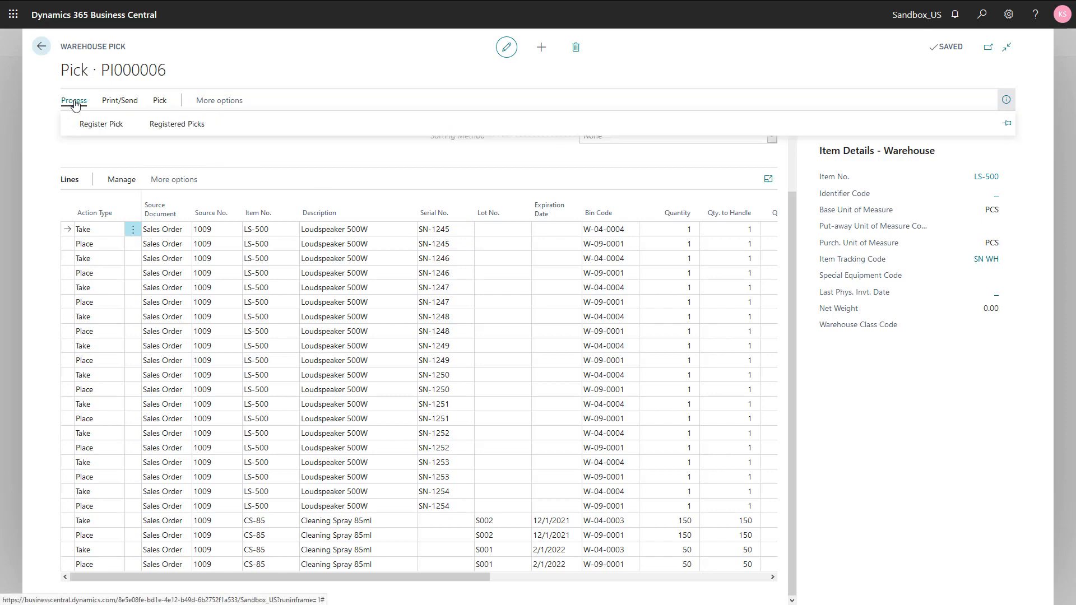
{"action": "left_click", "coordinate": [91, 128]}
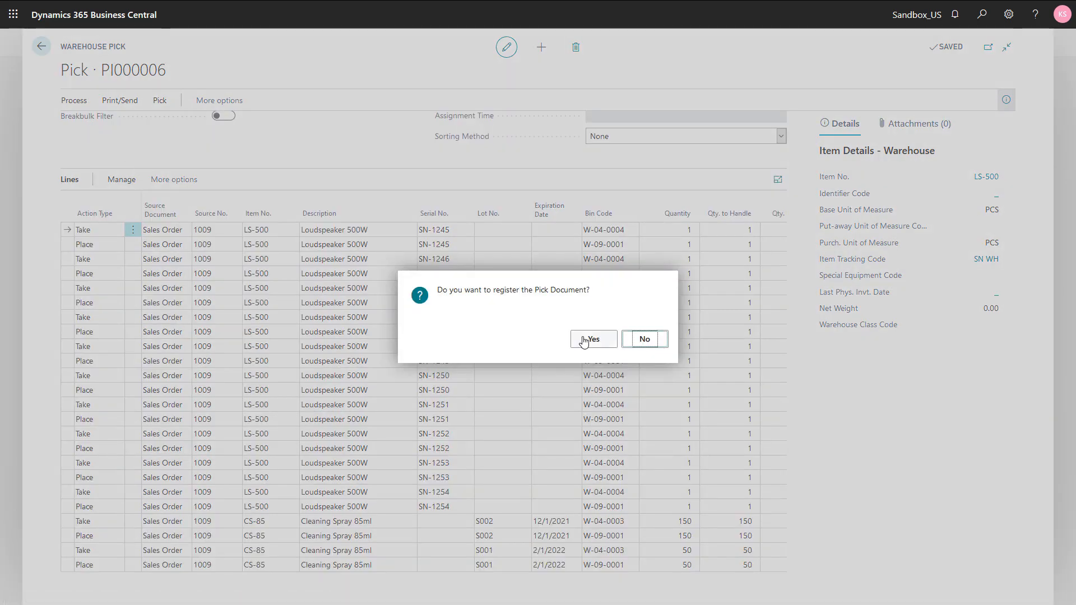
{"action": "left_click", "coordinate": [583, 340]}
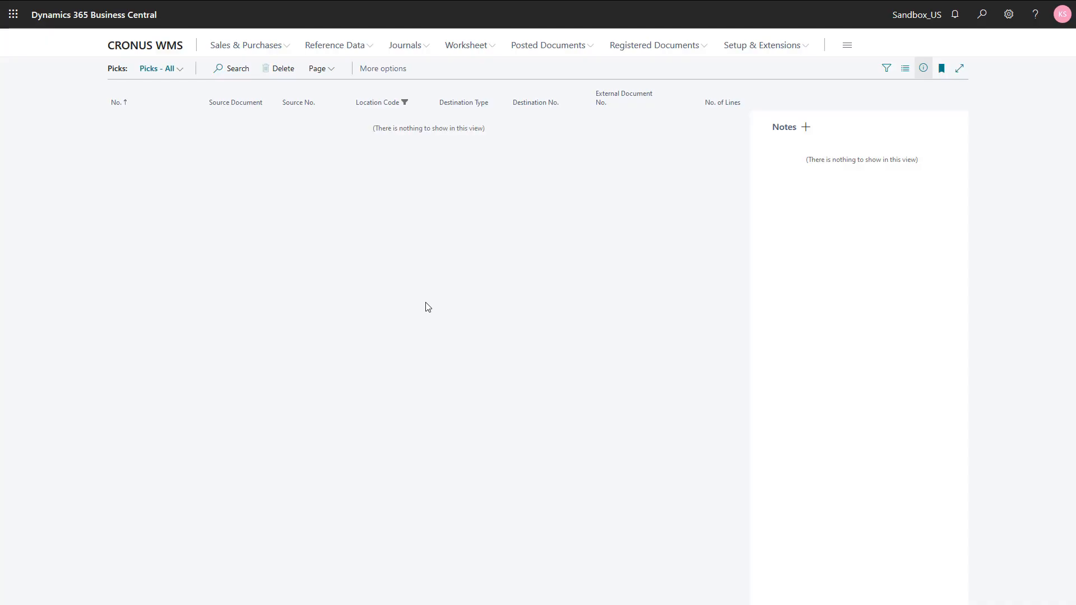
Return to the home page and open the last shipment in the warehouse shipments list
{"action": "key", "text": "Escape"}
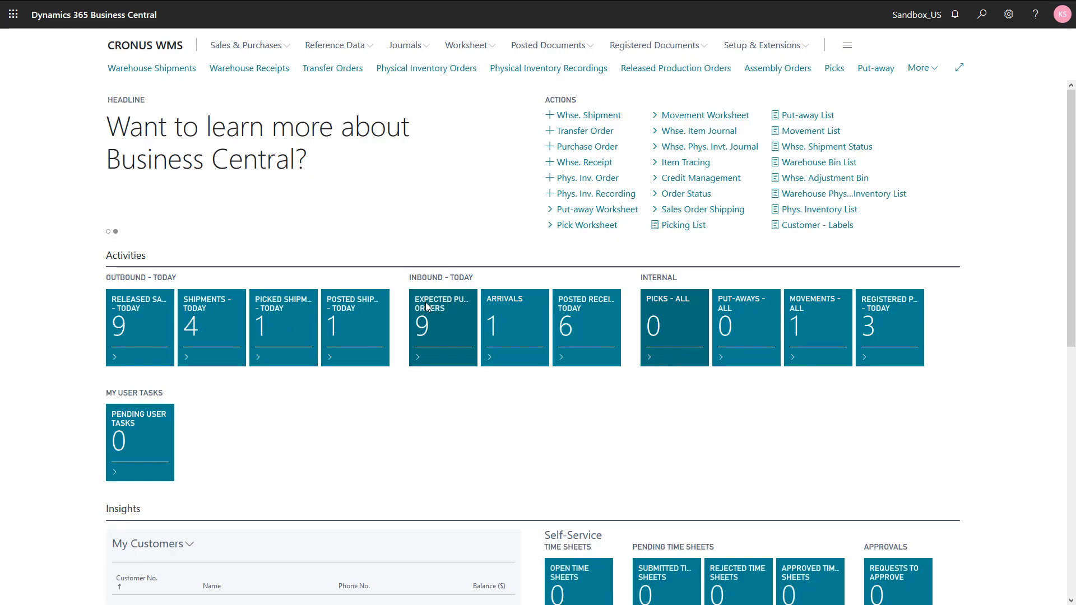
{"action": "left_click", "coordinate": [173, 70]}
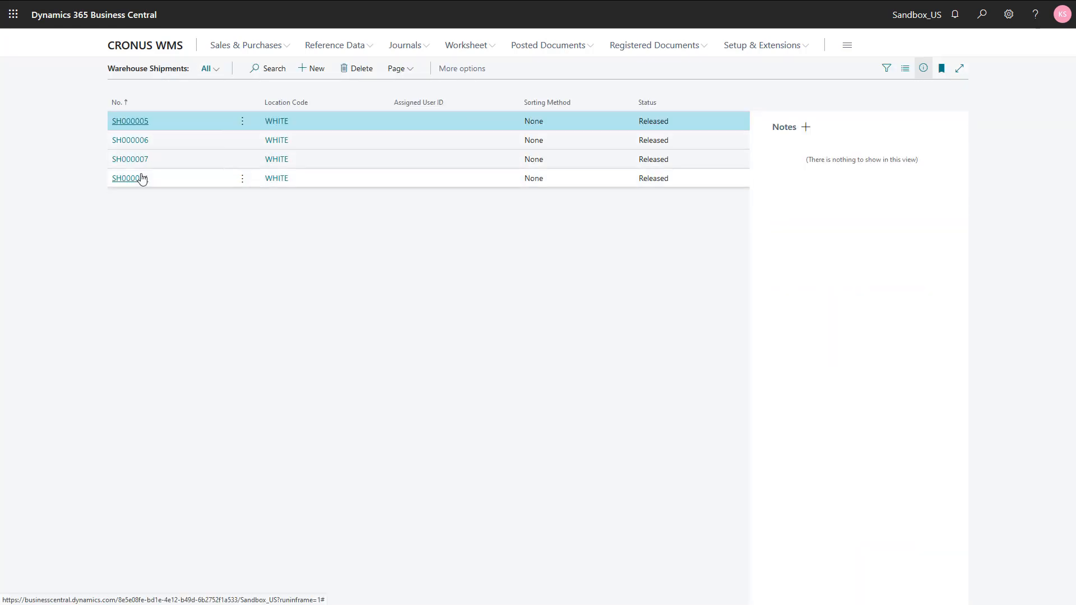
{"action": "left_click", "coordinate": [142, 178]}
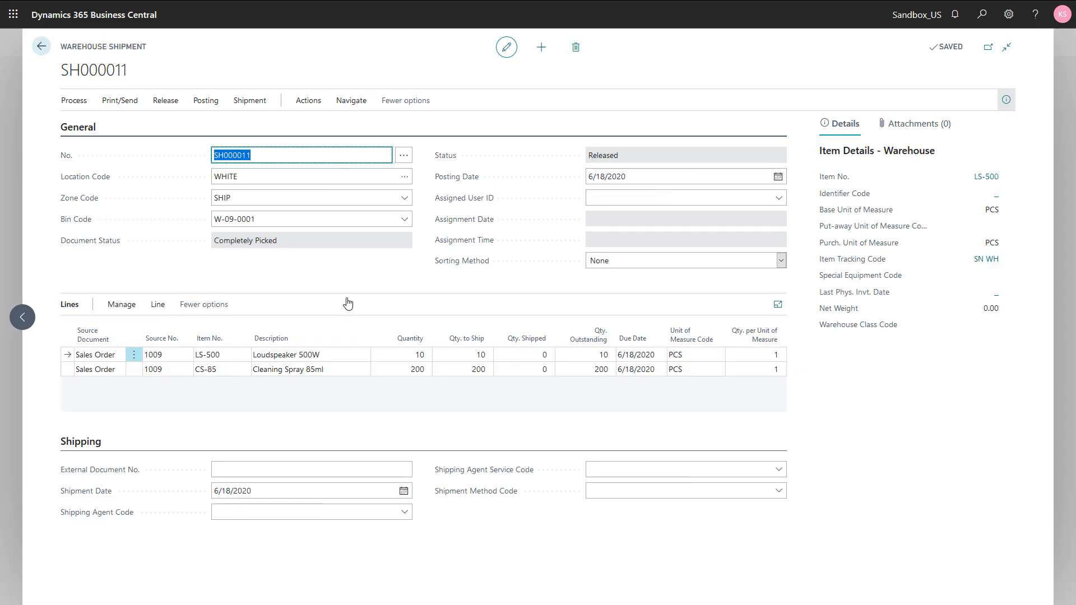
Review the serial numbers in the item tracking lines of the picked shipment's Loudspeaker 500W line
{"action": "left_click", "coordinate": [298, 357]}
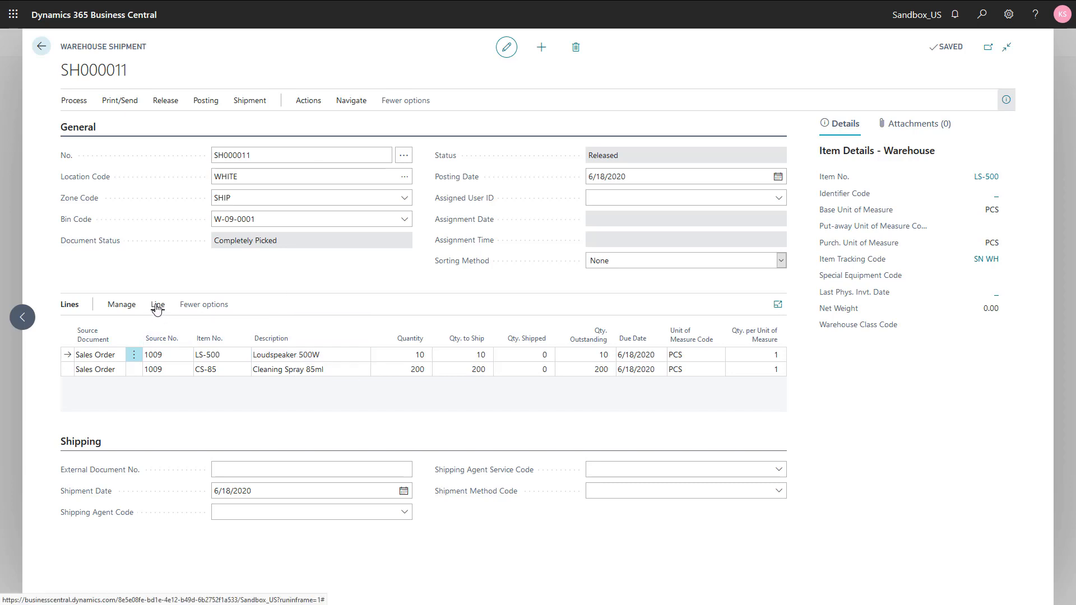
{"action": "left_click", "coordinate": [157, 307]}
{"action": "left_click", "coordinate": [283, 334]}
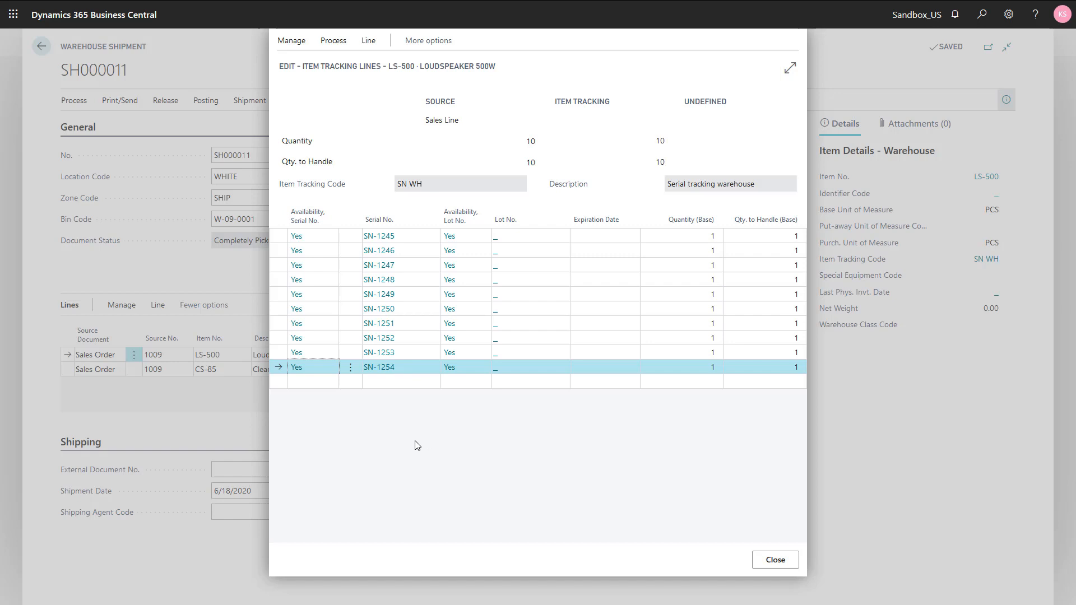
{"action": "key", "text": "Escape"}
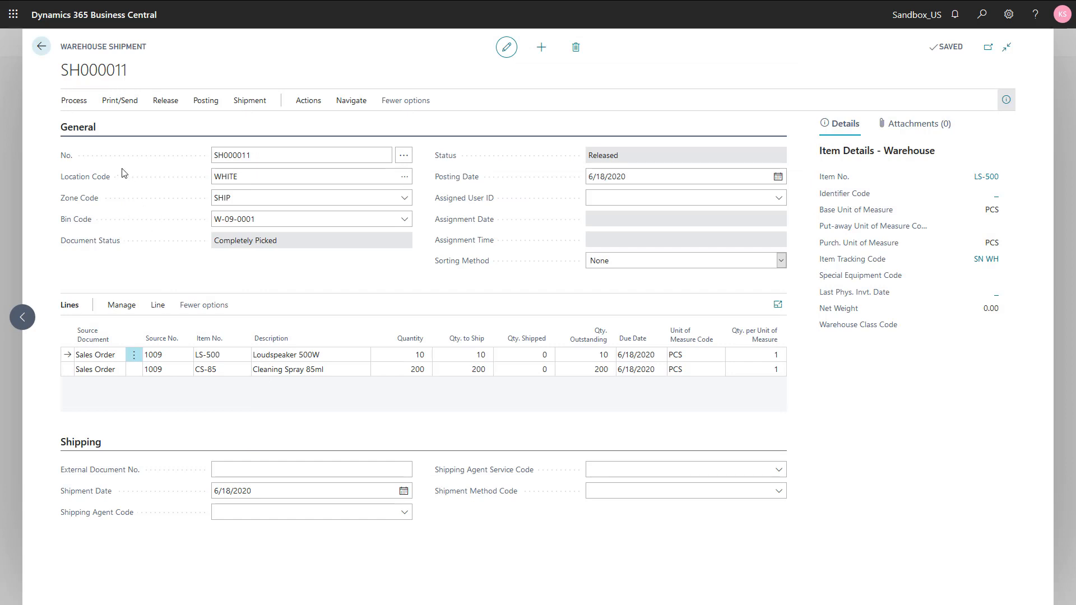
Post the warehouse shipment with the Ship option, without invoicing
{"action": "left_click", "coordinate": [205, 101]}
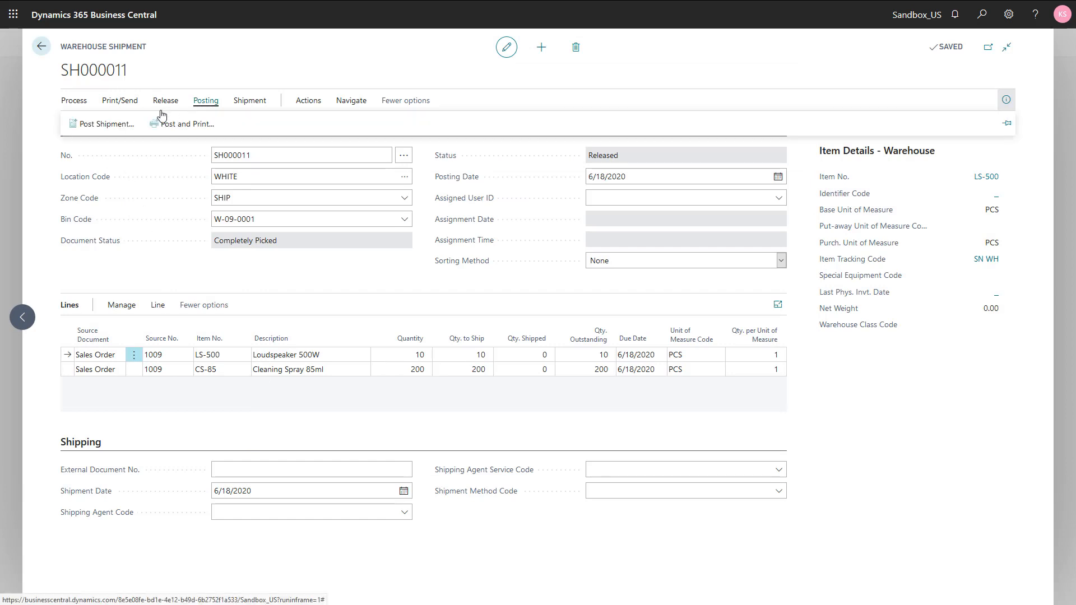
{"action": "left_click", "coordinate": [109, 123]}
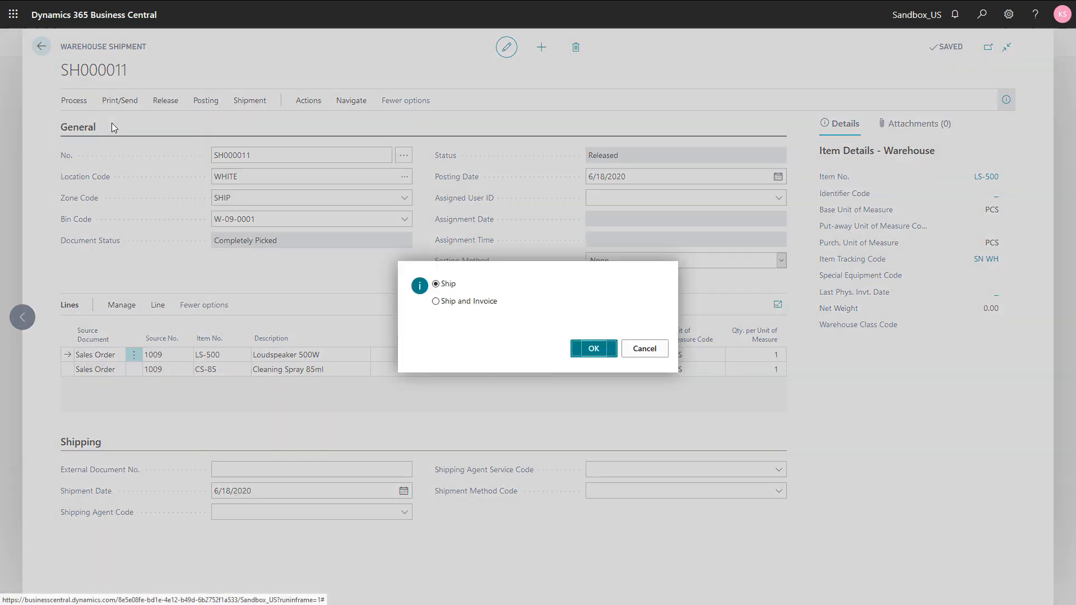
{"action": "left_click", "coordinate": [594, 349]}
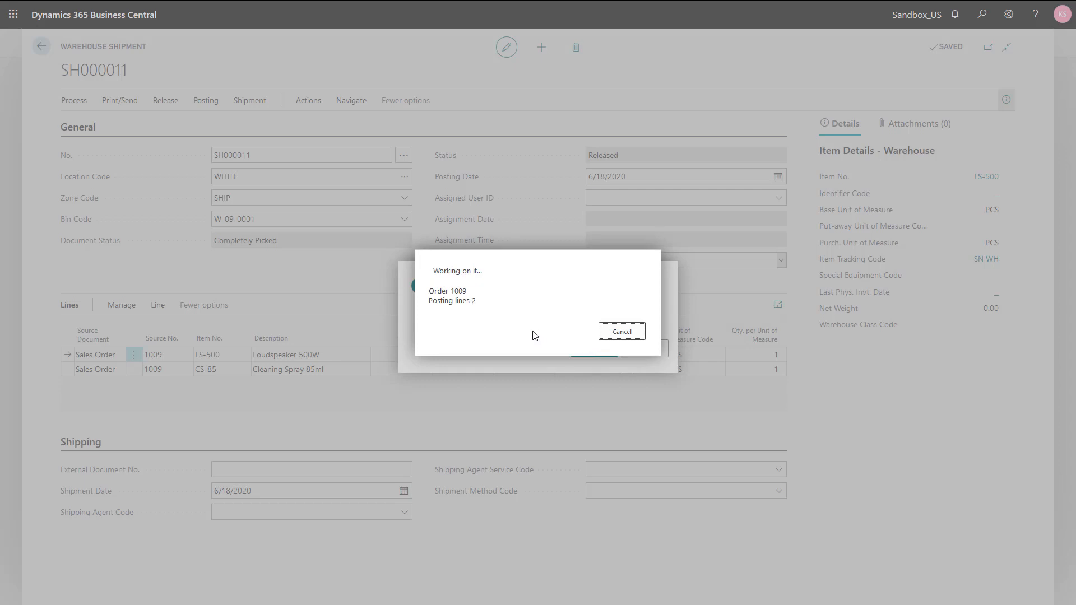